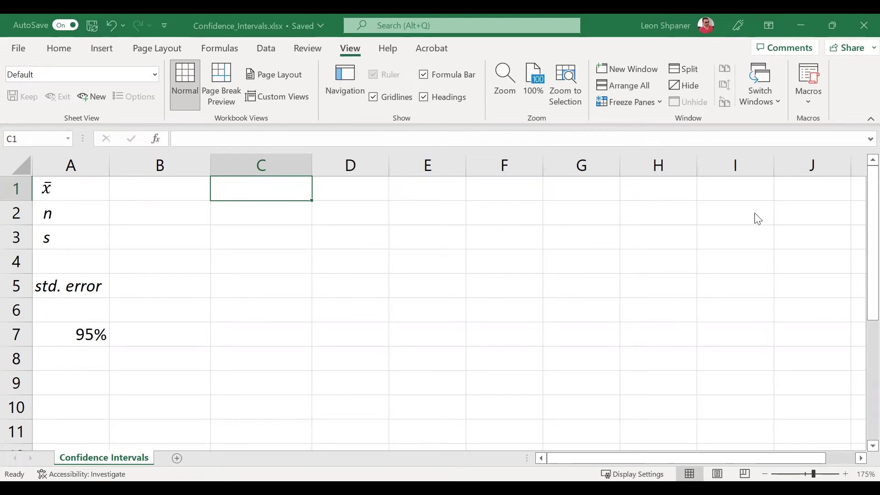
- Fill in the sample inputs, entering the standard deviation 16 in B3
{"action": "left_click", "coordinate": [174, 193]}
{"action": "left_click", "coordinate": [59, 49]}
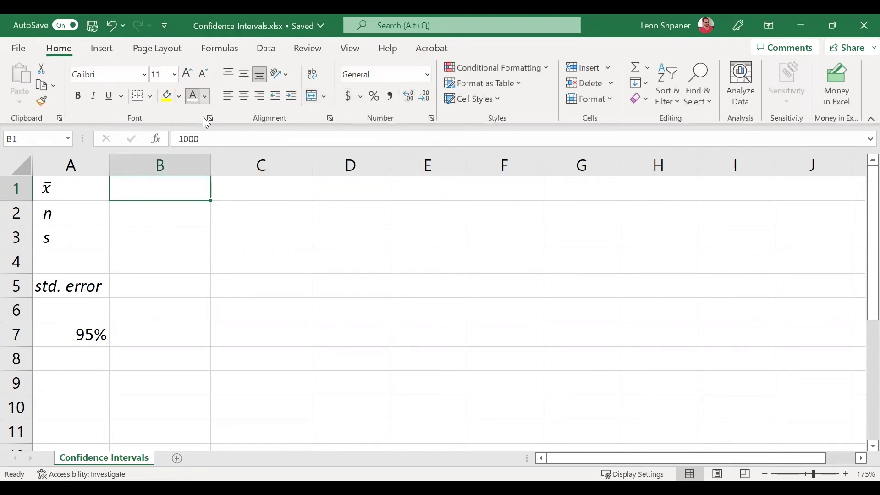
{"action": "key", "text": "Down"}
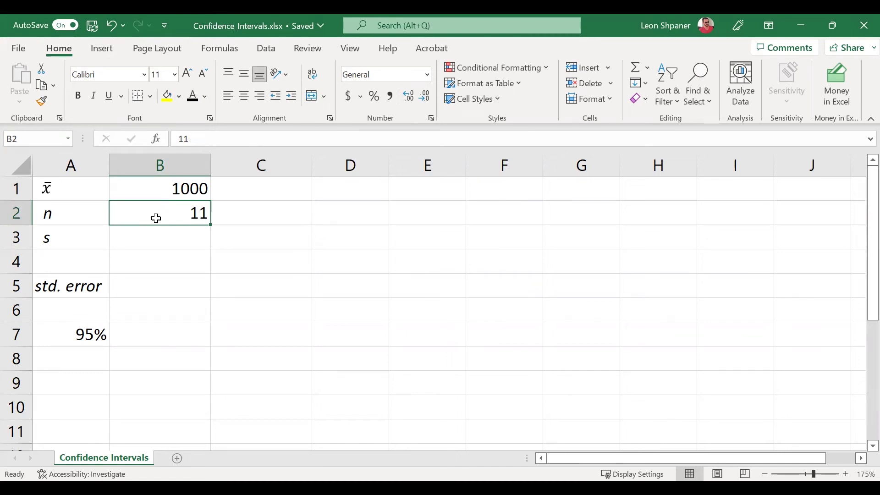
{"action": "left_click", "coordinate": [143, 238]}
{"action": "type", "text": "16"}
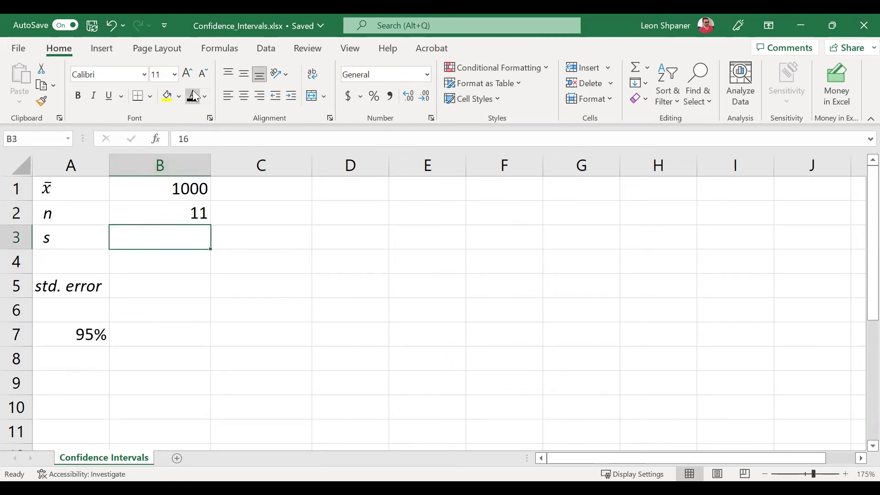
{"action": "key", "text": "ctrl+Return"}
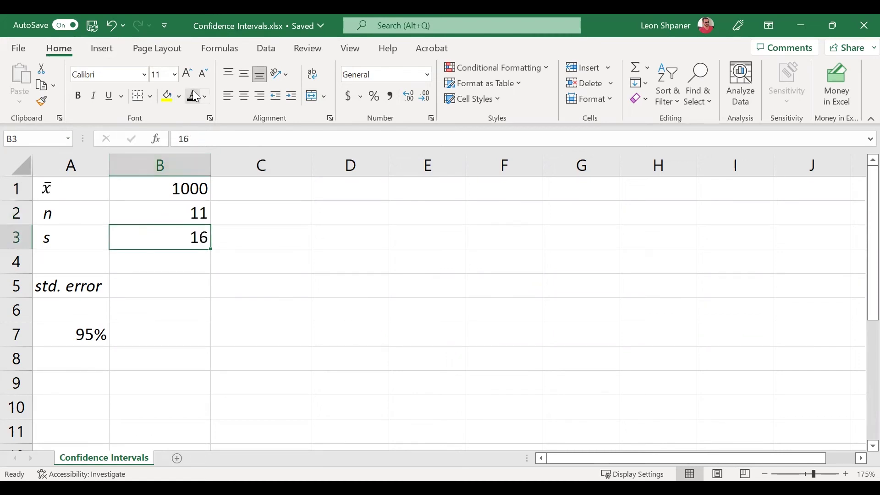
- Review the parts of the standard error formula =$B$3/(SQRT($B$2)) in B5 without changing it
{"action": "left_click", "coordinate": [175, 290]}
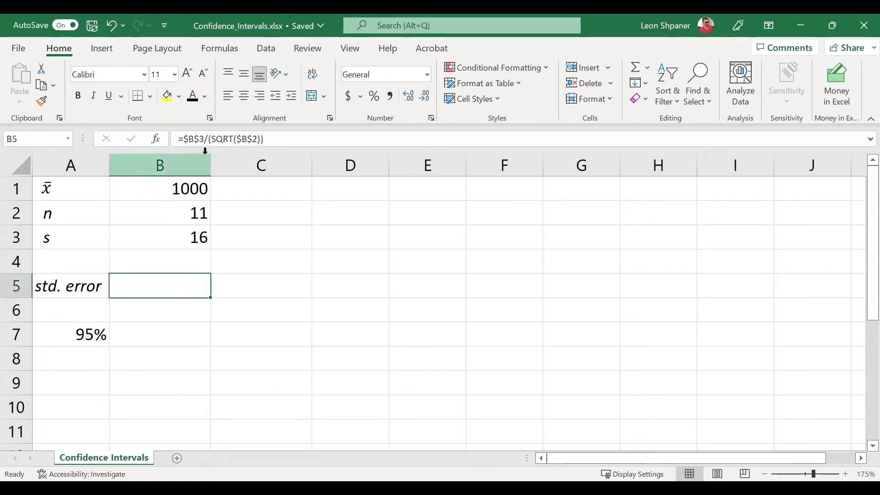
{"action": "left_click_drag", "start_coordinate": [180, 139], "coordinate": [287, 137]}
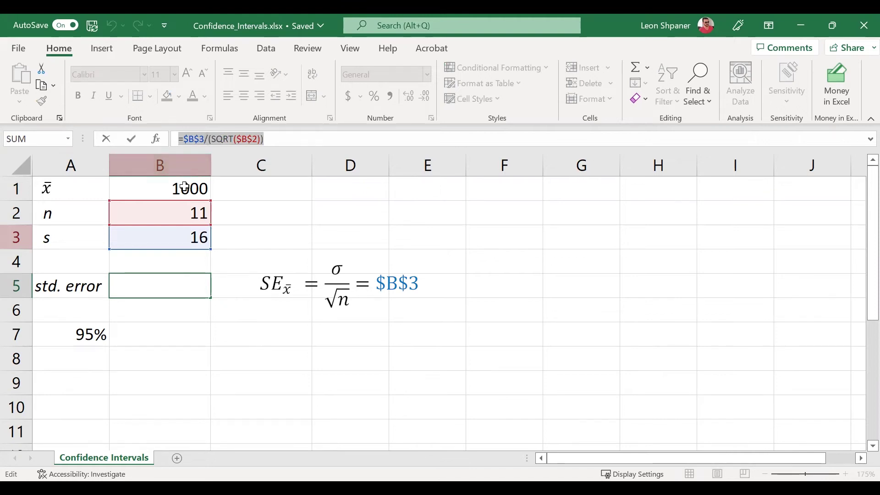
{"action": "left_click", "coordinate": [164, 244]}
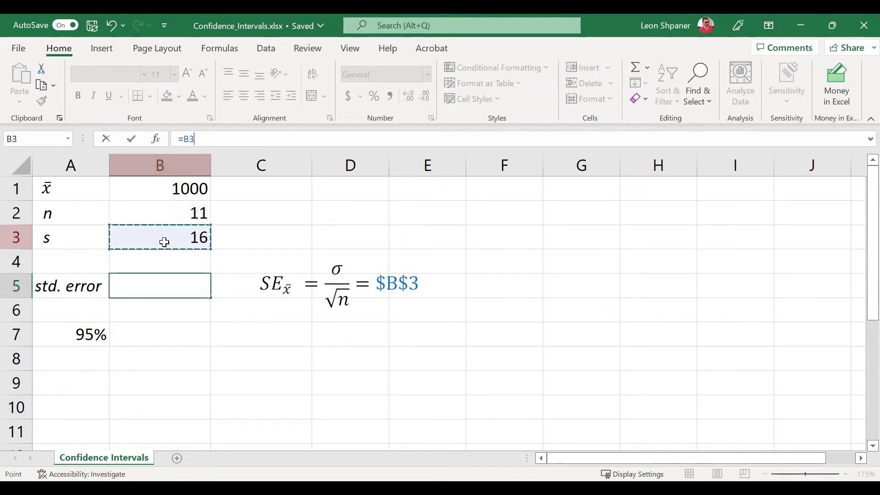
{"action": "key", "text": "Escape"}
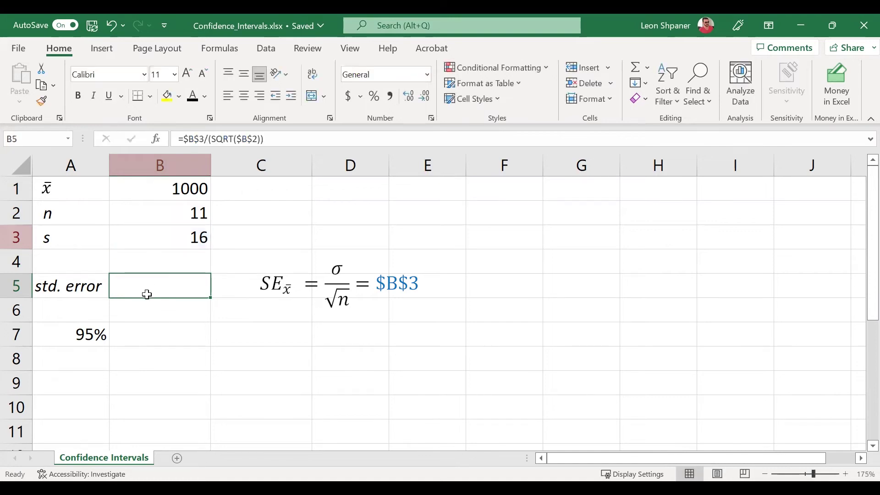
{"action": "left_click", "coordinate": [189, 136]}
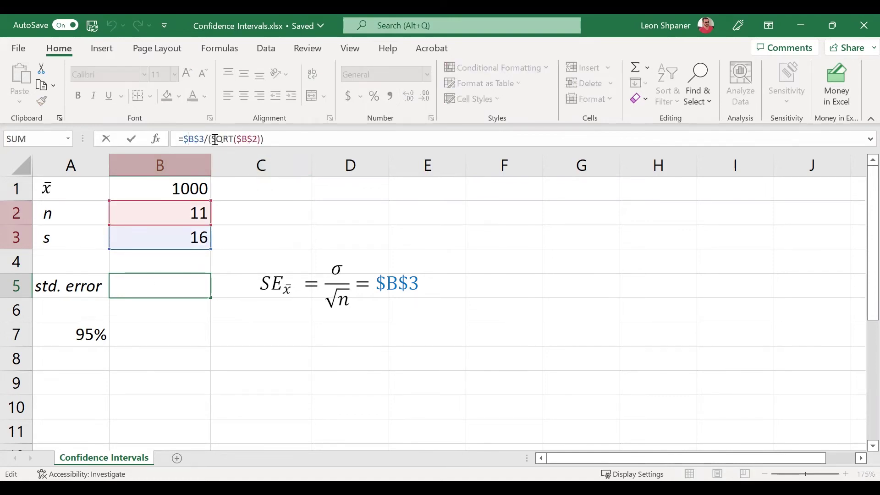
{"action": "left_click_drag", "start_coordinate": [211, 138], "coordinate": [235, 139]}
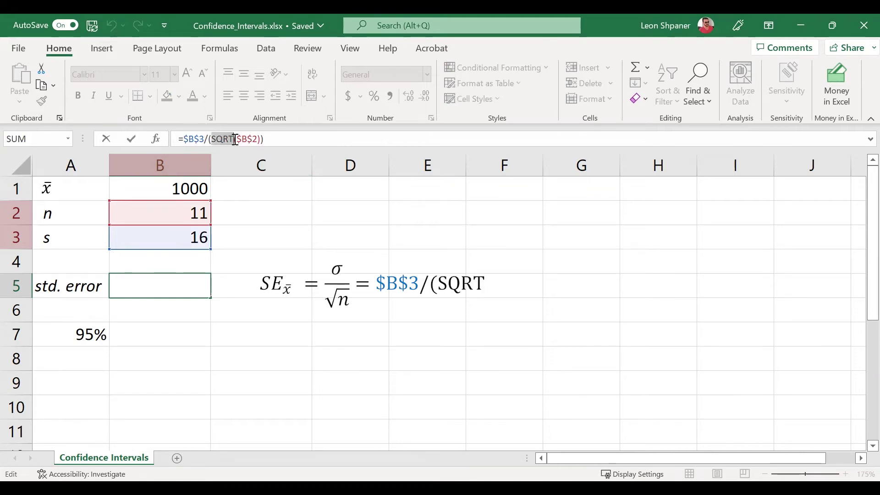
{"action": "left_click", "coordinate": [261, 139]}
{"action": "left_click_drag", "start_coordinate": [260, 139], "coordinate": [238, 143]}
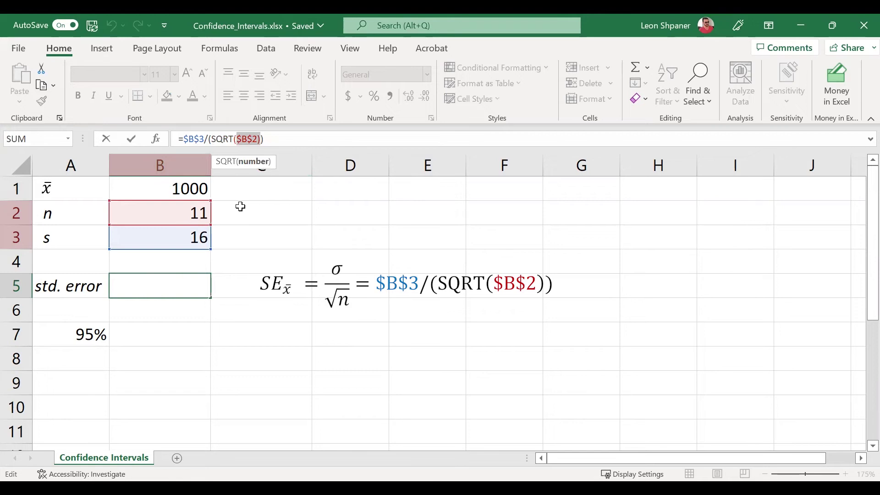
{"action": "left_click", "coordinate": [152, 215]}
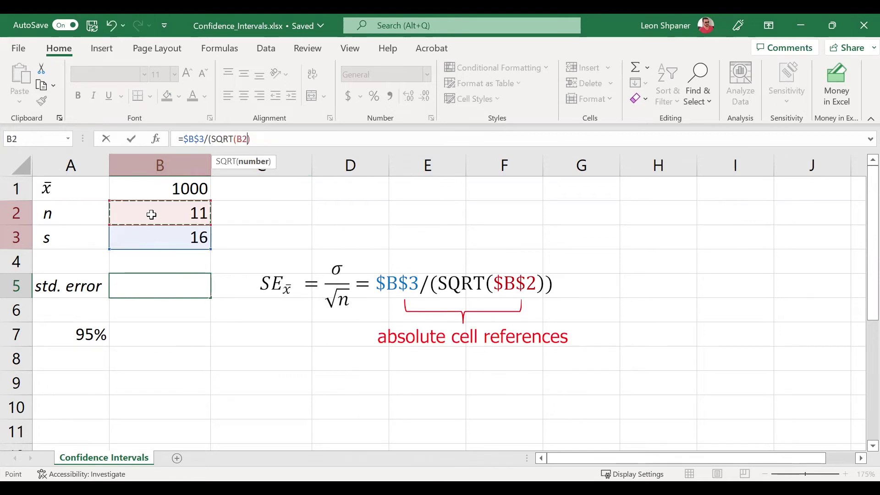
{"action": "key", "text": "Escape"}
- Select the input values B1:B3, then the standard error cell B5
{"action": "left_click", "coordinate": [151, 215]}
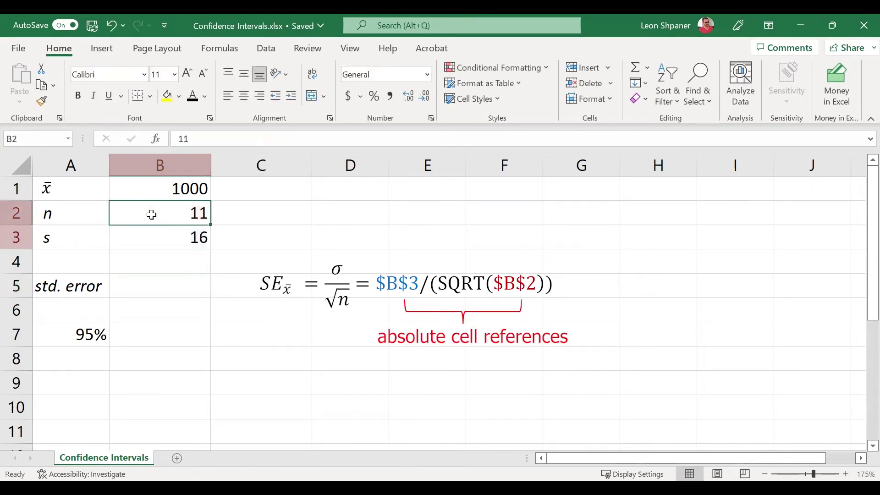
{"action": "left_click", "coordinate": [166, 189]}
{"action": "left_click_drag", "start_coordinate": [165, 190], "coordinate": [166, 239]}
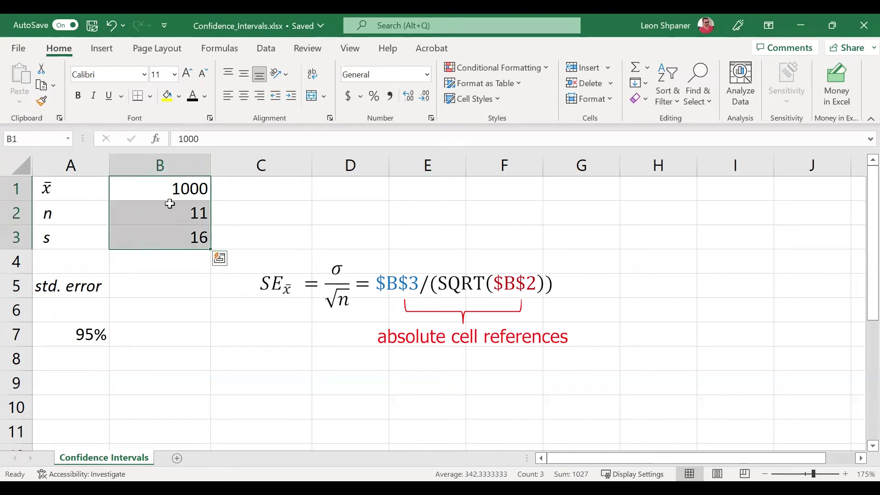
{"action": "left_click", "coordinate": [172, 285]}
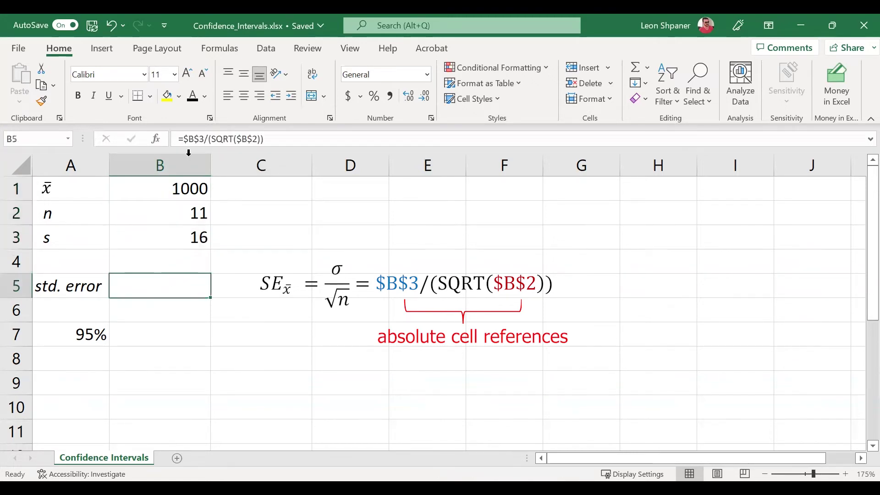
{"action": "left_click", "coordinate": [193, 95]}
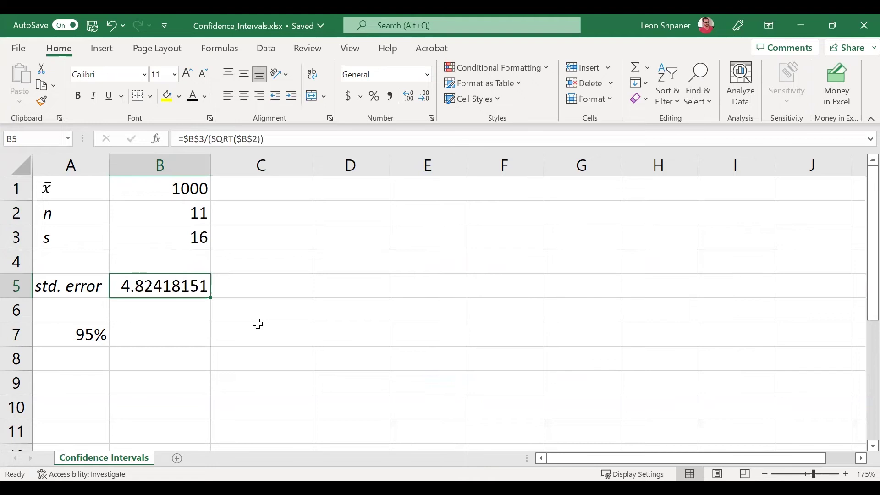
- Give B7 the formula =$B$1-(2*($B$5)), producing 990.351637
{"action": "left_click", "coordinate": [172, 342]}
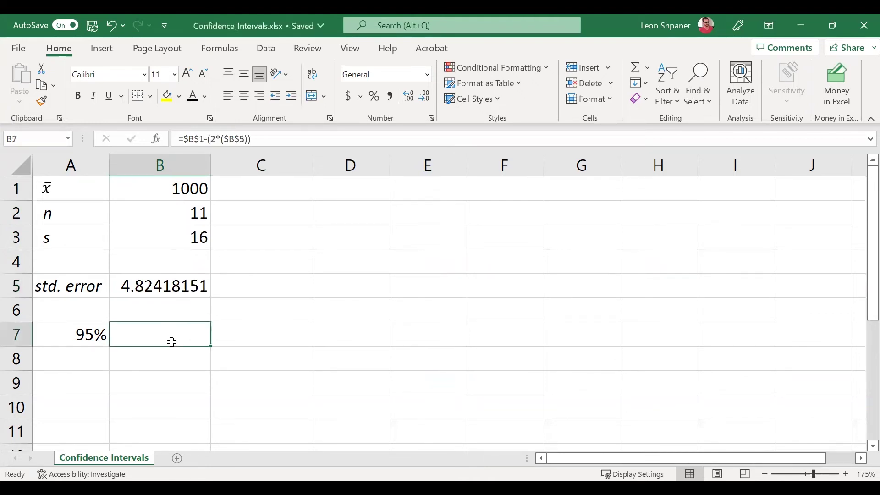
{"action": "left_click", "coordinate": [195, 139]}
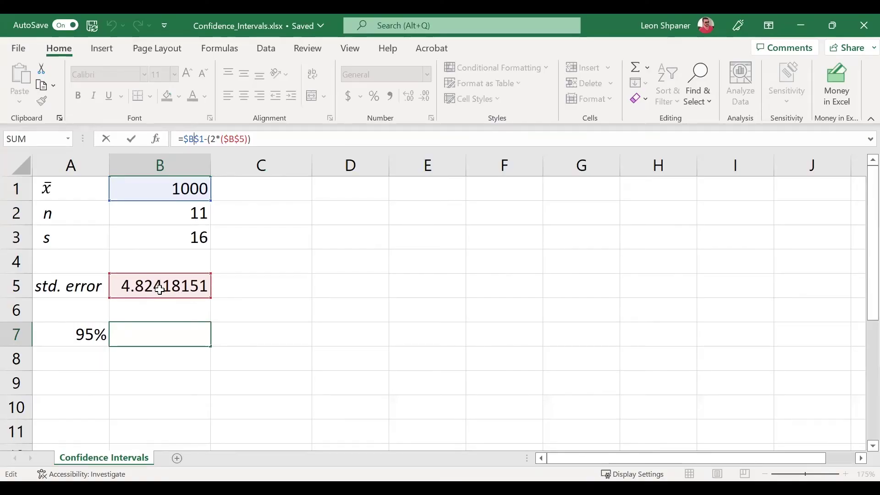
{"action": "left_click", "coordinate": [153, 340]}
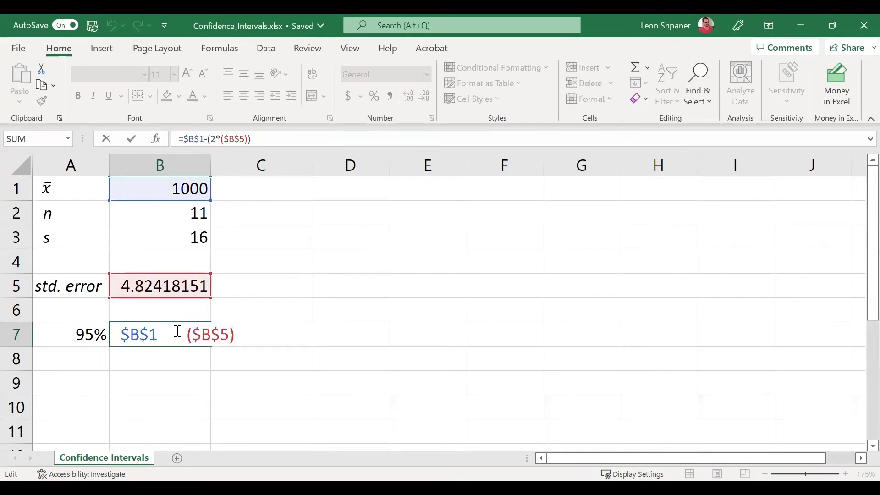
{"action": "key", "text": "ctrl+Return"}
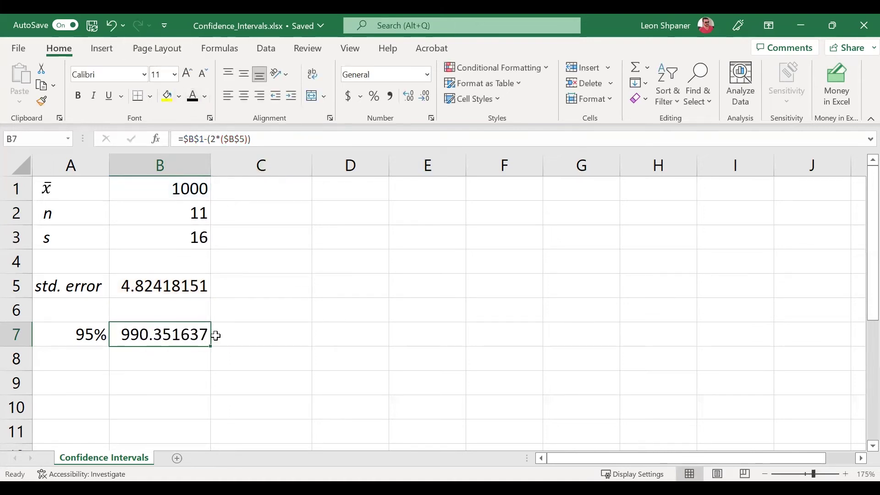
- Give C7 the formula =$B$1+(2*($B$5)), producing 1009.64836
{"action": "left_click", "coordinate": [242, 333]}
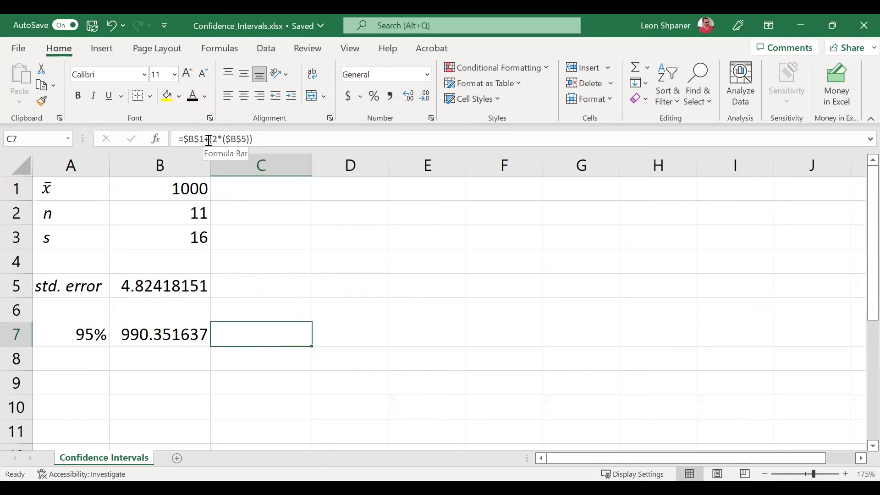
{"action": "left_click", "coordinate": [194, 139]}
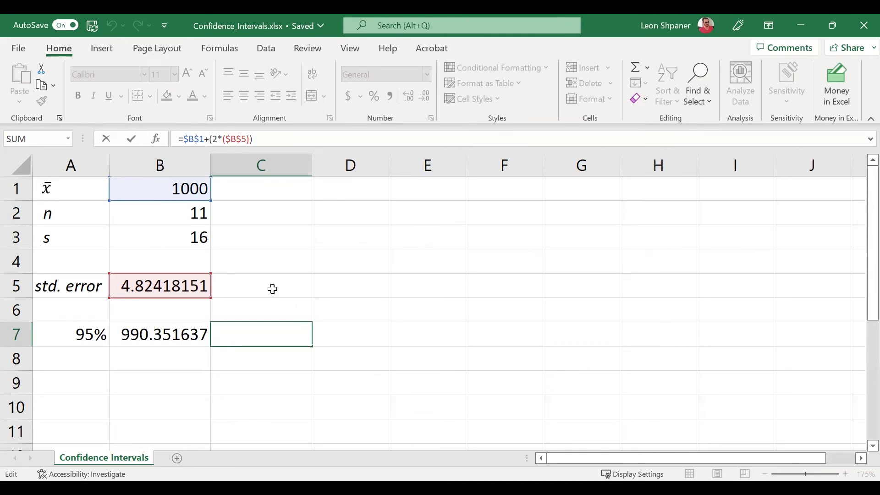
{"action": "left_click", "coordinate": [261, 329]}
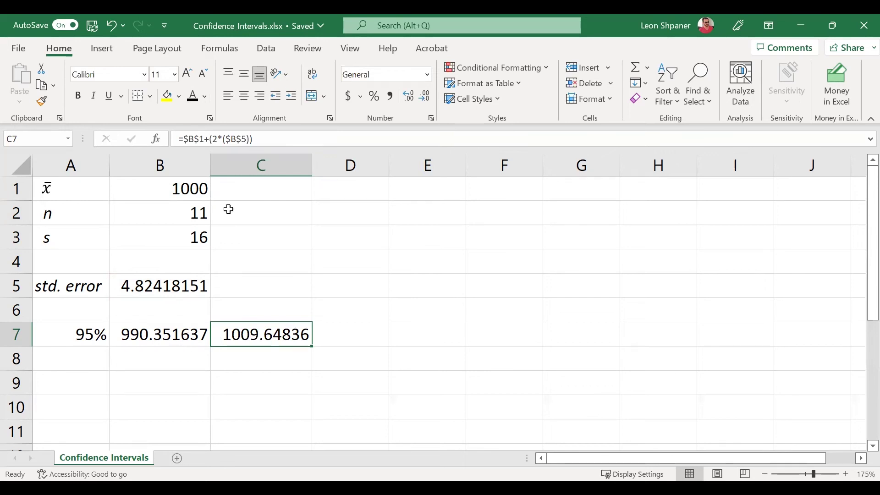
- Set n in B2 to 28 and check the recalculated 95% bounds 993.952568 and 1006.04743
{"action": "left_click", "coordinate": [171, 217]}
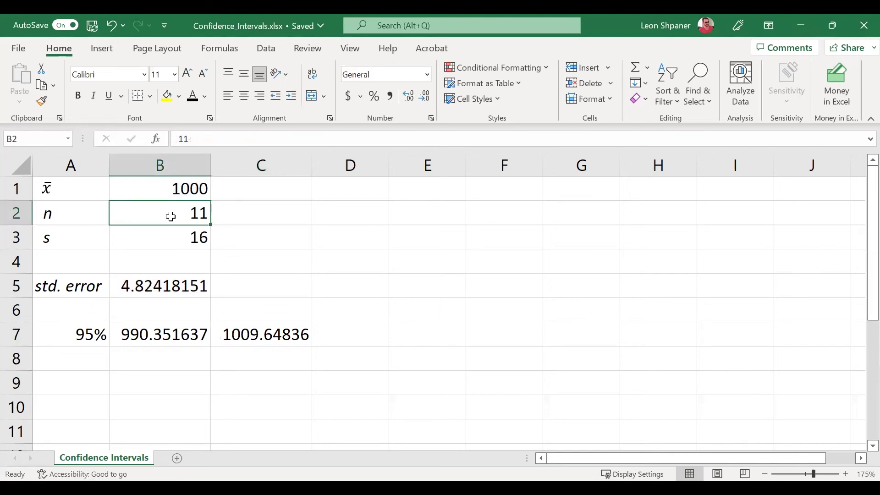
{"action": "type", "text": "28"}
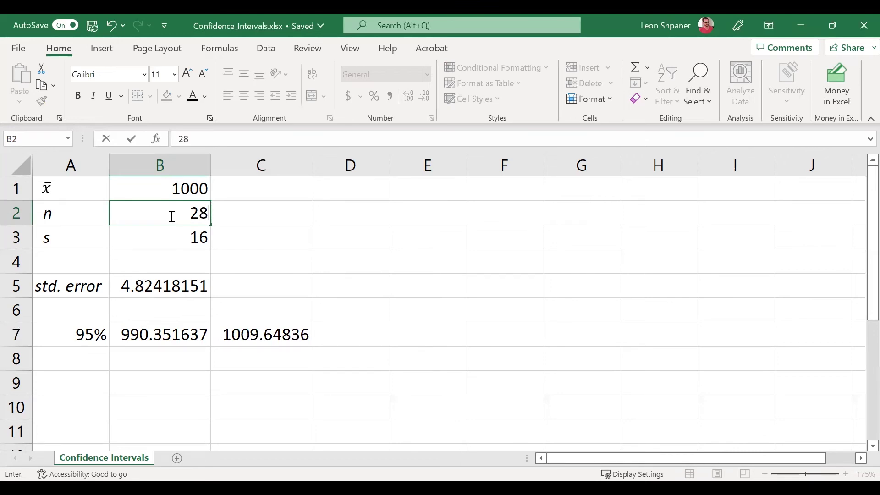
{"action": "key", "text": "Return"}
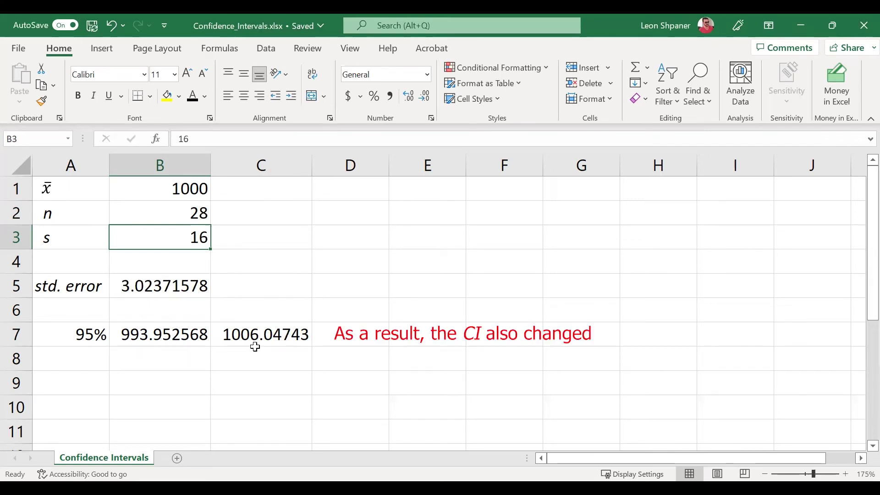
{"action": "left_click", "coordinate": [275, 343]}
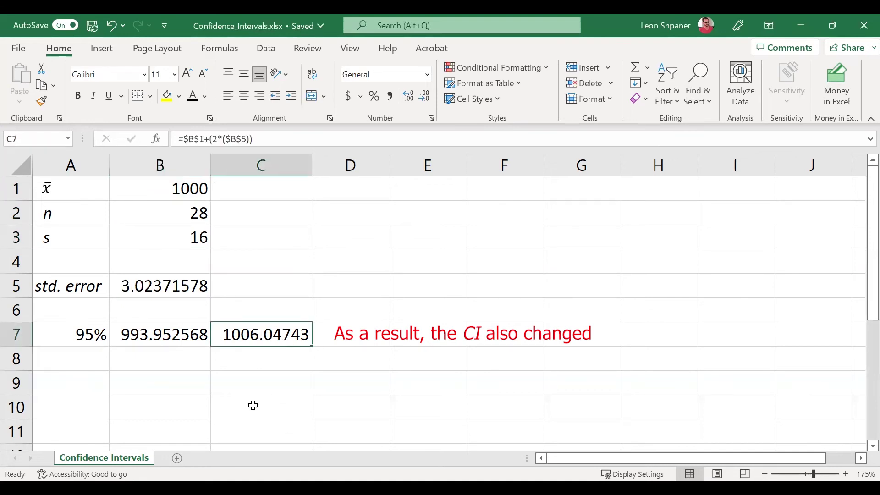
{"action": "left_click", "coordinate": [94, 366]}
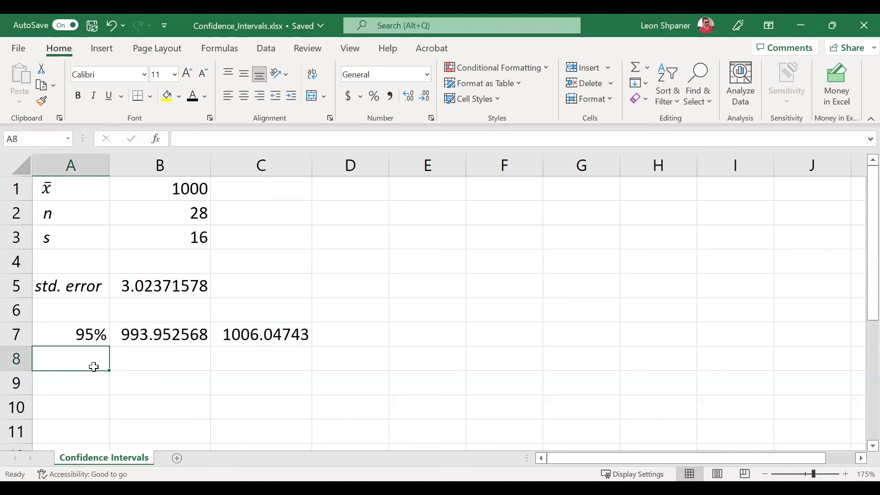
- Label A8 '68%' and copy the lower bound into B8 with multiplier 1, giving 996.976284
{"action": "type", "text": "68%"}
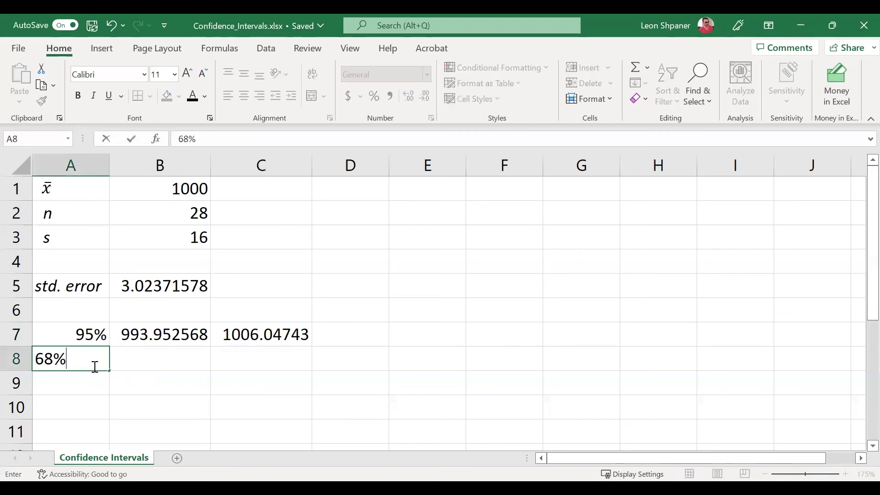
{"action": "key", "text": "Tab"}
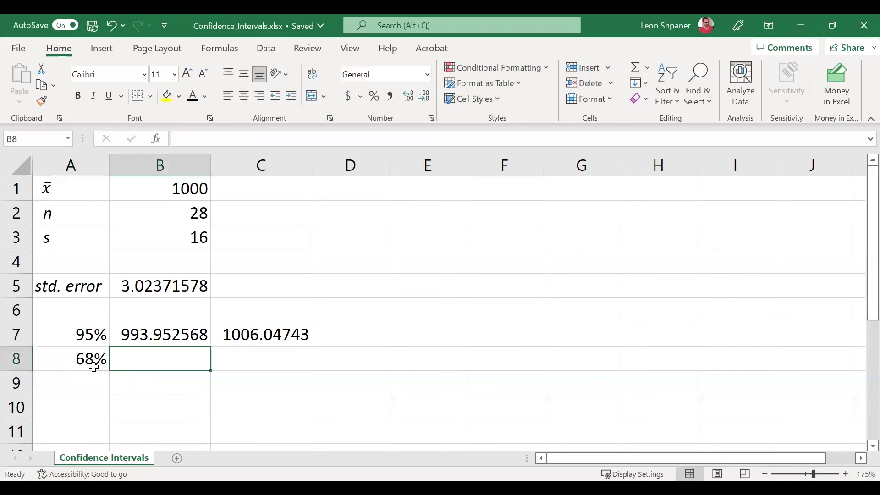
{"action": "left_click", "coordinate": [163, 334]}
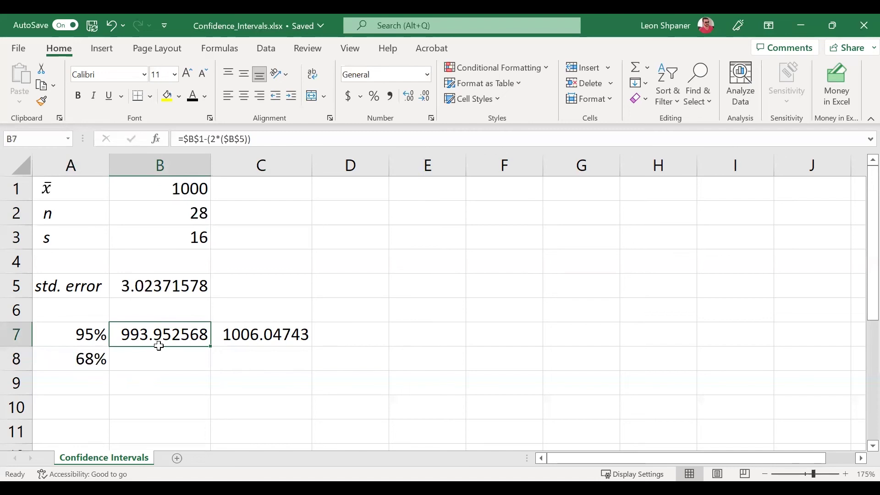
{"action": "left_click_drag", "start_coordinate": [158, 346], "coordinate": [157, 359]}
{"action": "left_click", "coordinate": [157, 360]}
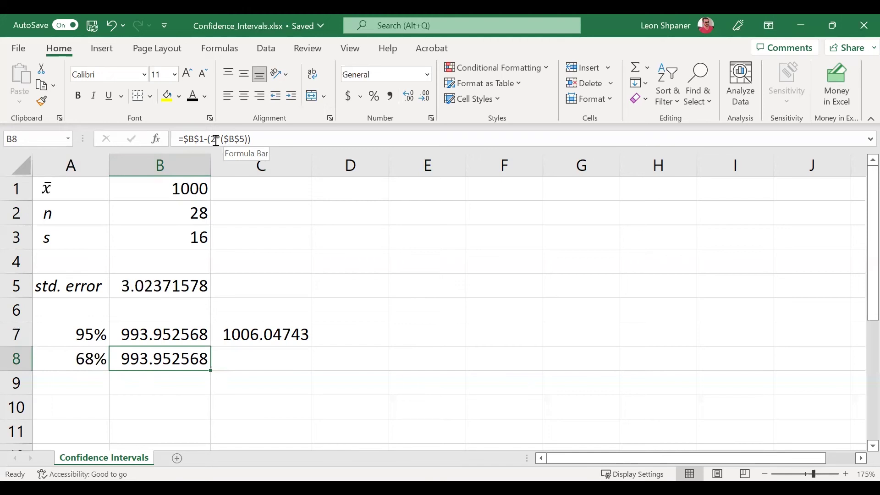
{"action": "left_click", "coordinate": [218, 139]}
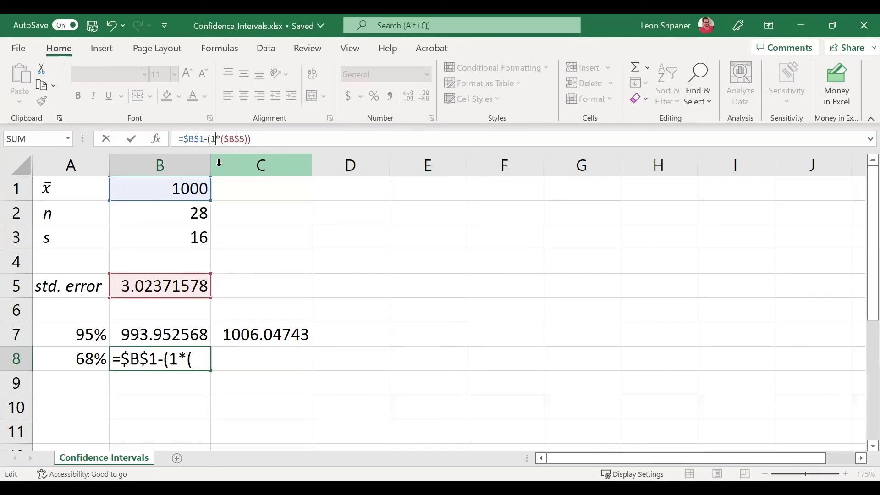
{"action": "key", "text": "Return"}
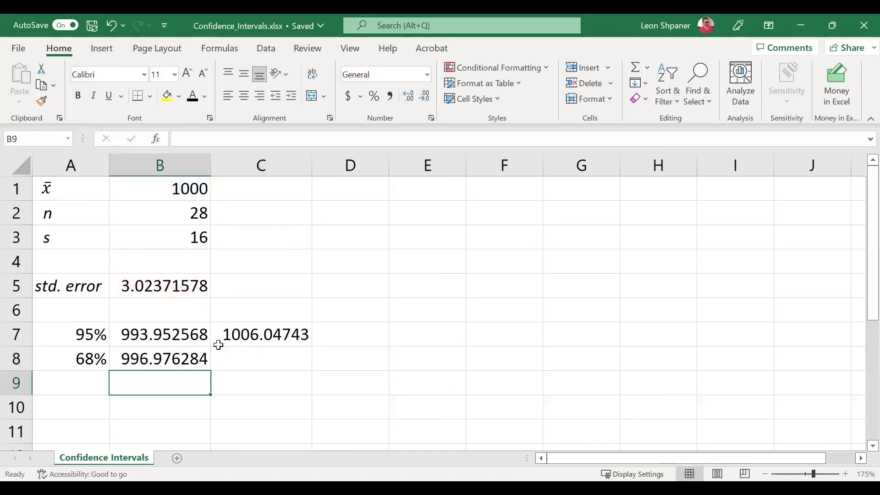
- Fill the upper bound down to C8 and change its multiplier to 1, giving 1003.02372
{"action": "left_click_drag", "start_coordinate": [238, 333], "coordinate": [248, 361]}
{"action": "key", "text": "ctrl+d"}
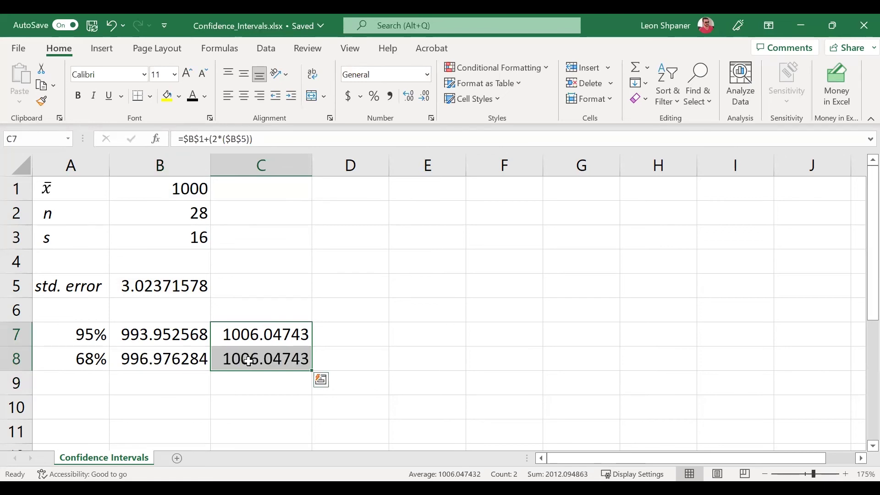
{"action": "left_click", "coordinate": [248, 360]}
{"action": "left_click", "coordinate": [218, 139]}
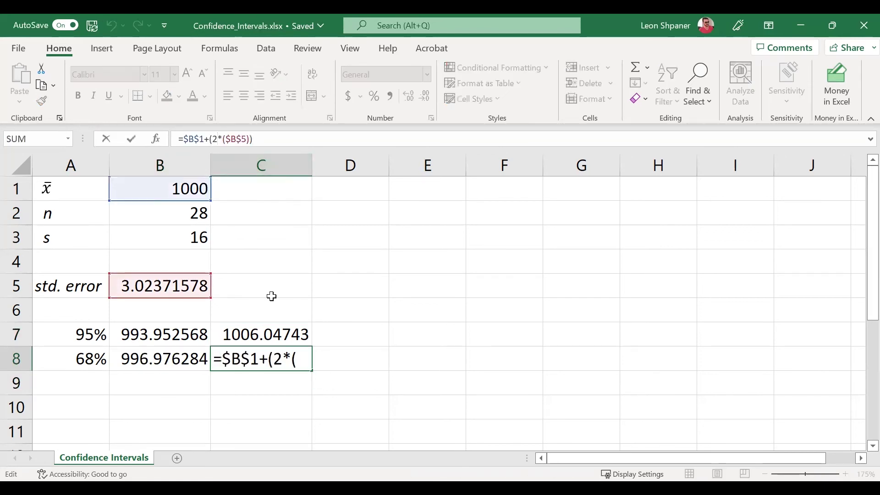
{"action": "key", "text": "BackSpace"}
{"action": "type", "text": "1"}
{"action": "key", "text": "Return"}
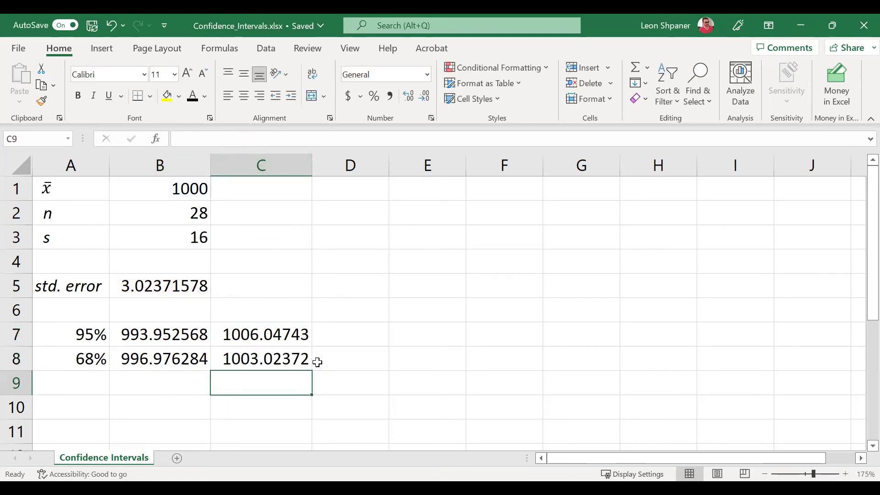
{"action": "left_click_drag", "start_coordinate": [120, 356], "coordinate": [258, 359]}
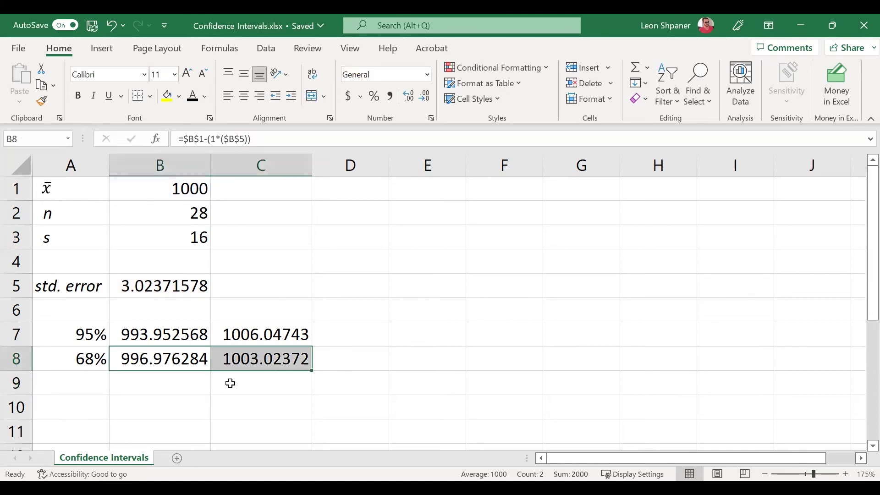
- Enter the label '99%' in A9
{"action": "left_click", "coordinate": [95, 384]}
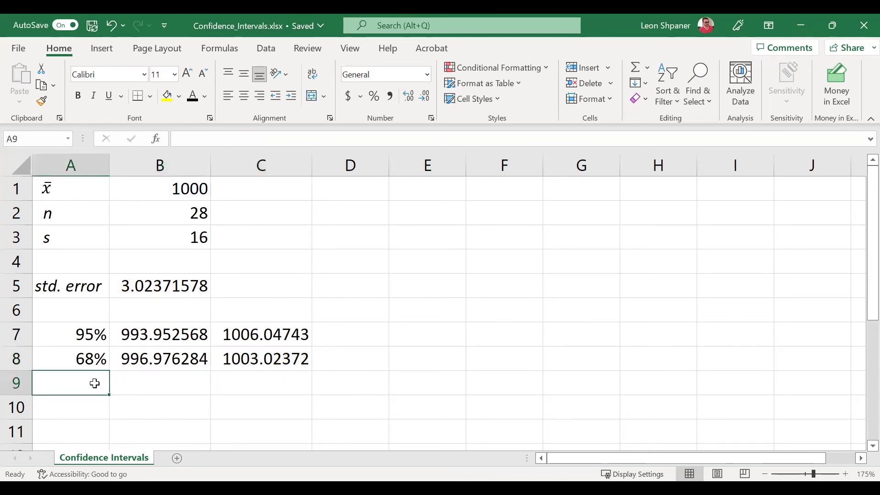
{"action": "type", "text": "99"}
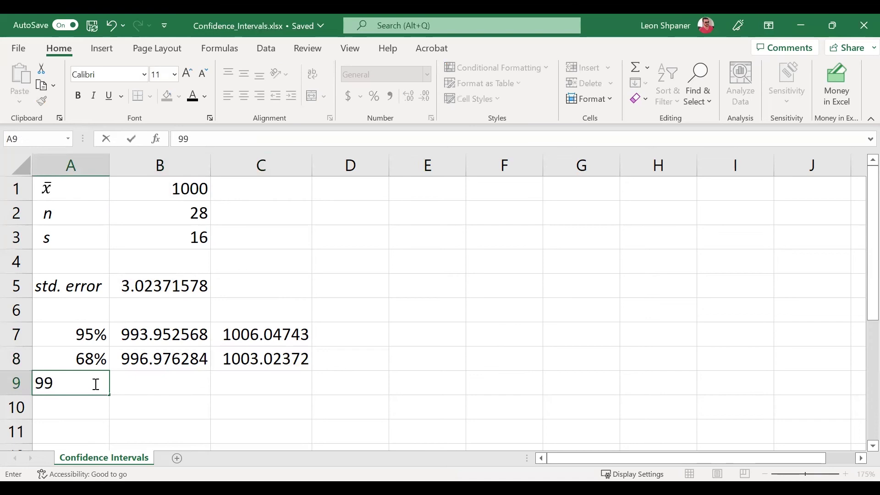
{"action": "key", "text": "Tab"}
{"action": "left_click", "coordinate": [98, 382]}
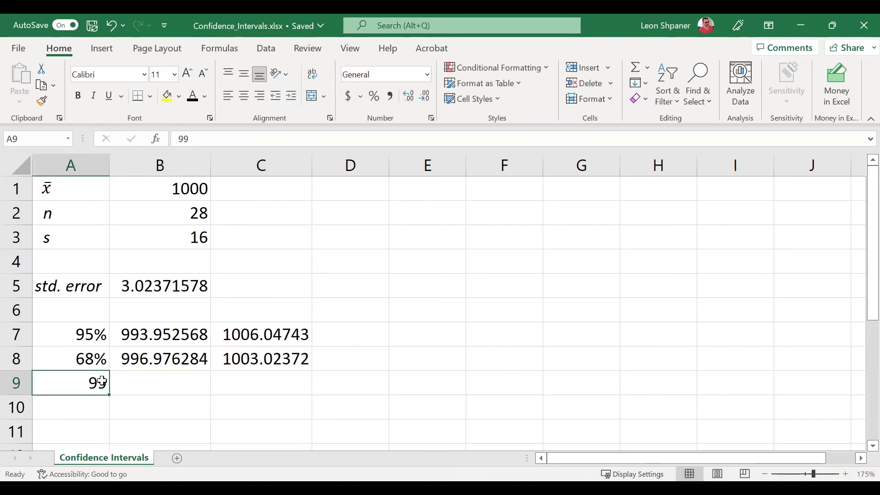
{"action": "left_click", "coordinate": [243, 135]}
{"action": "type", "text": "%"}
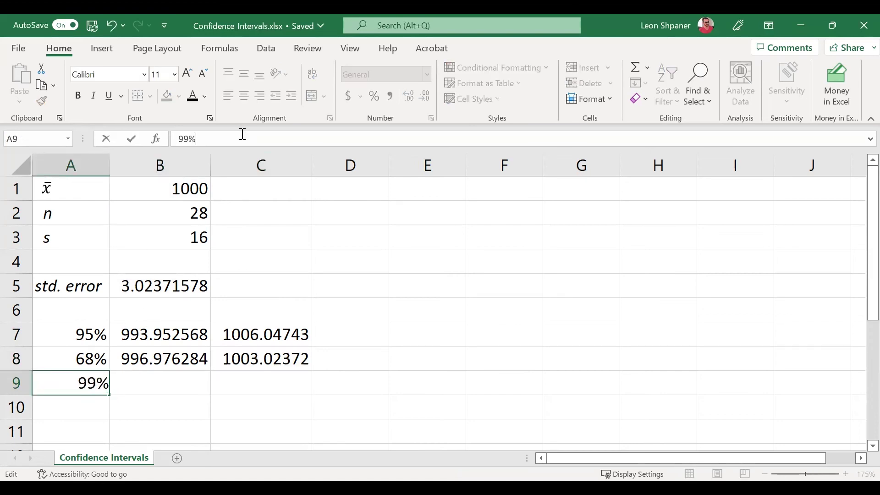
{"action": "key", "text": "Tab"}
- Fill the 68% formulas into B9:C9 and change both multipliers to 3, giving 990.928853 and 1009.07115
{"action": "left_click_drag", "start_coordinate": [165, 355], "coordinate": [255, 377]}
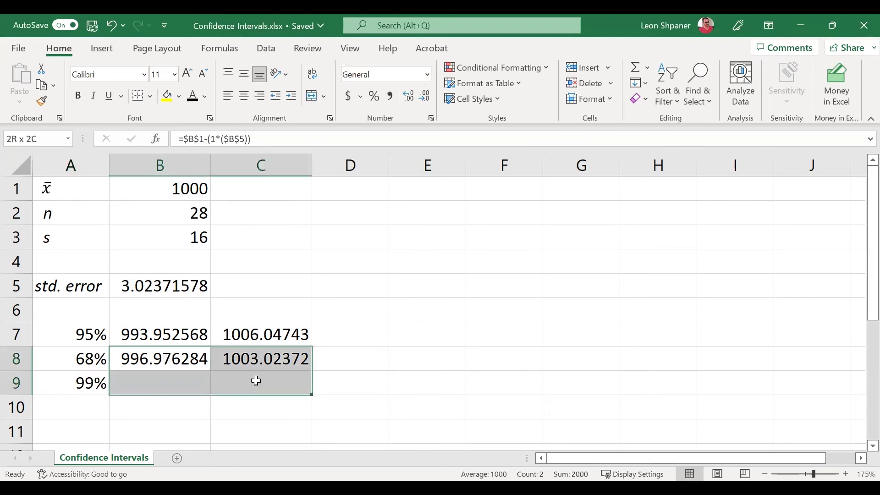
{"action": "key", "text": "ctrl+d"}
{"action": "left_click", "coordinate": [172, 378]}
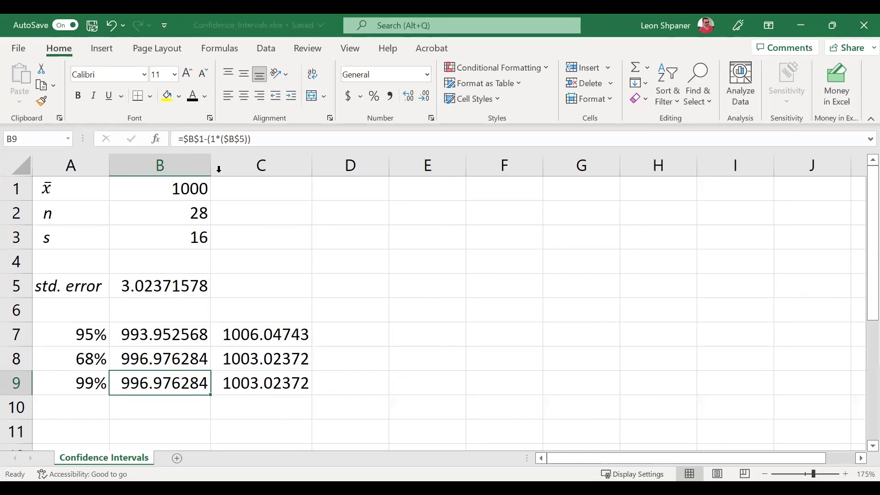
{"action": "double_click", "coordinate": [218, 140]}
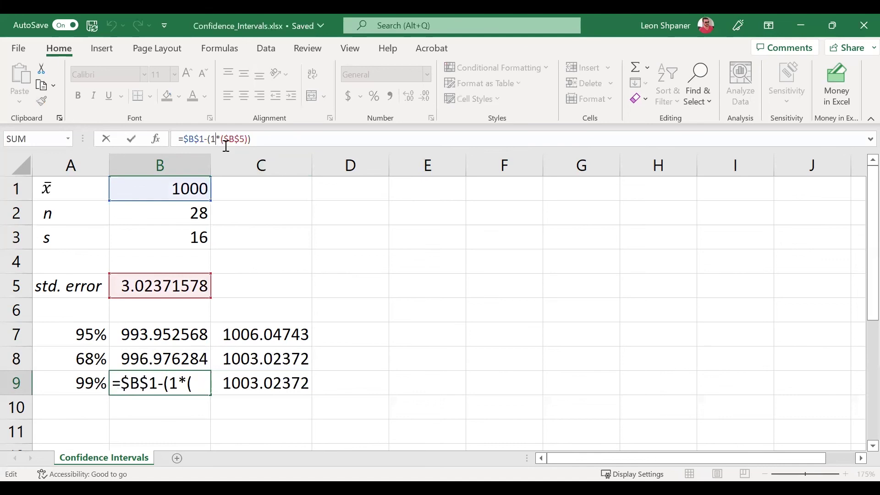
{"action": "type", "text": "3"}
{"action": "key", "text": "Tab"}
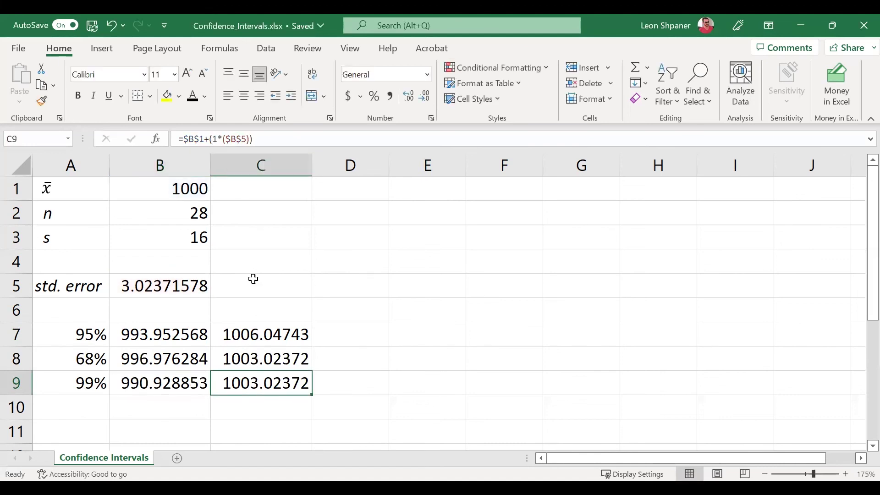
{"action": "double_click", "coordinate": [222, 138]}
{"action": "type", "text": "3"}
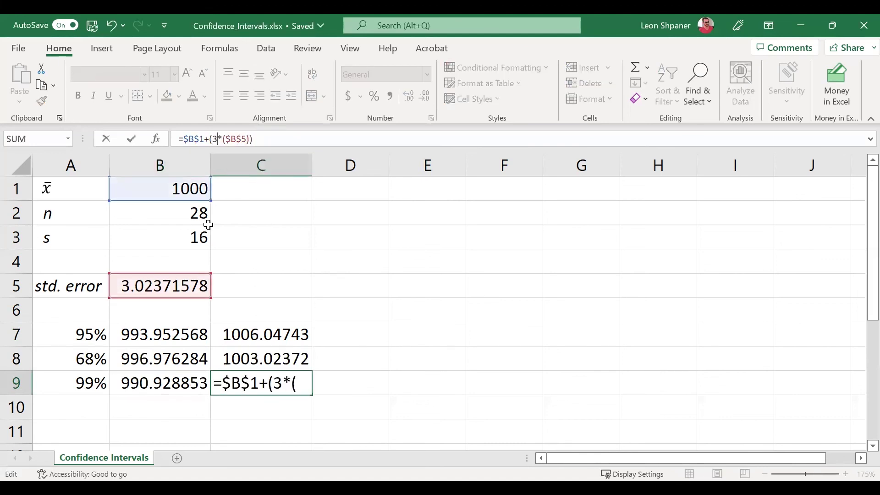
{"action": "key", "text": "Return"}
{"action": "left_click_drag", "start_coordinate": [151, 385], "coordinate": [232, 385]}
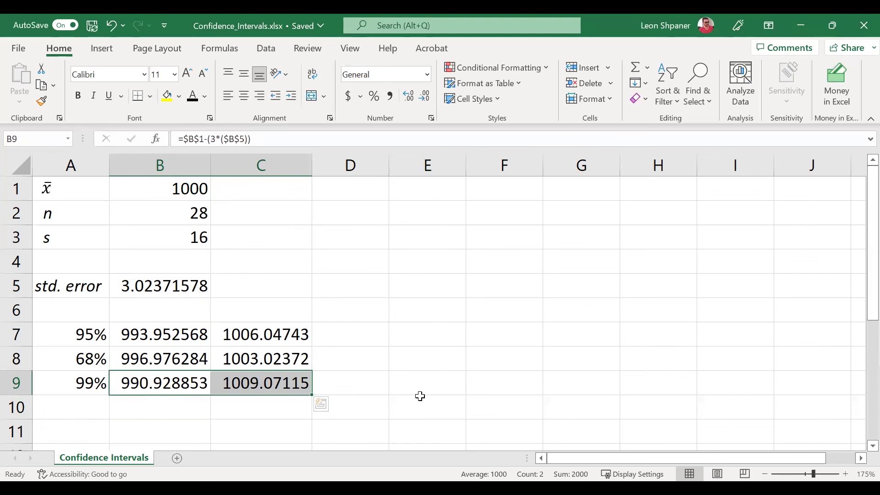
{"action": "left_click", "coordinate": [420, 396]}
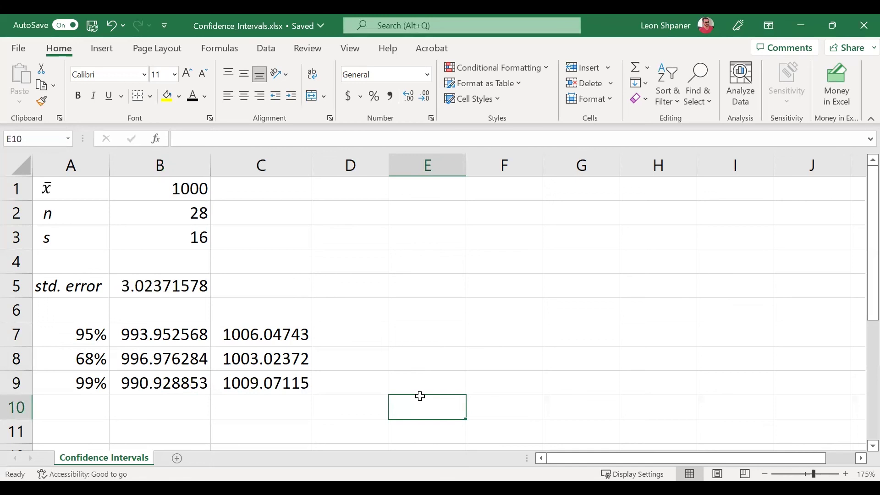
{"action": "left_click_drag", "start_coordinate": [69, 189], "coordinate": [171, 240]}
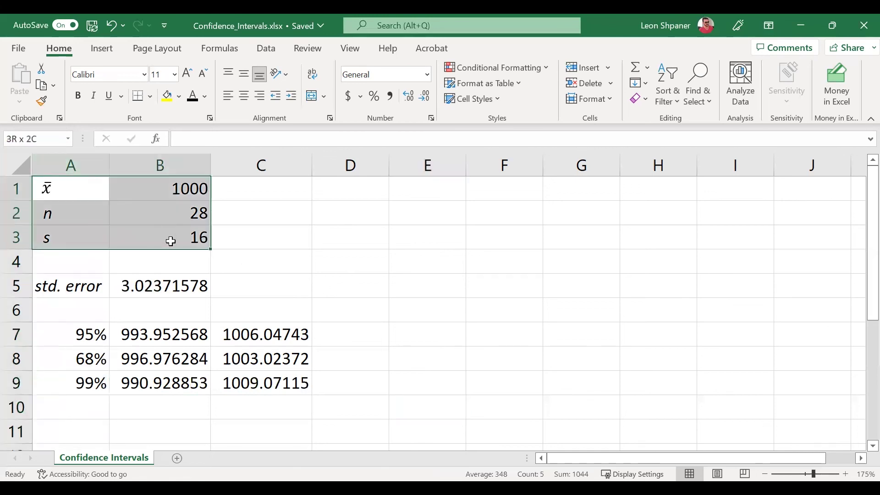
{"action": "left_click", "coordinate": [152, 287]}
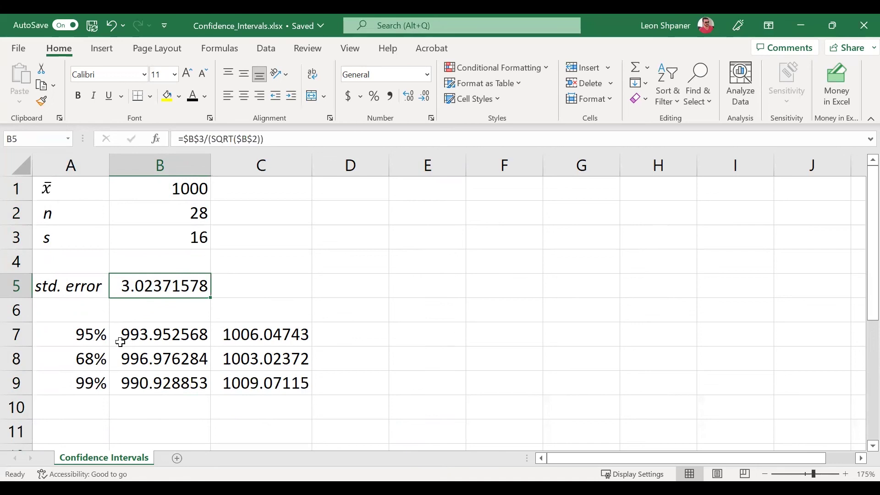
{"action": "left_click_drag", "start_coordinate": [94, 333], "coordinate": [289, 383]}
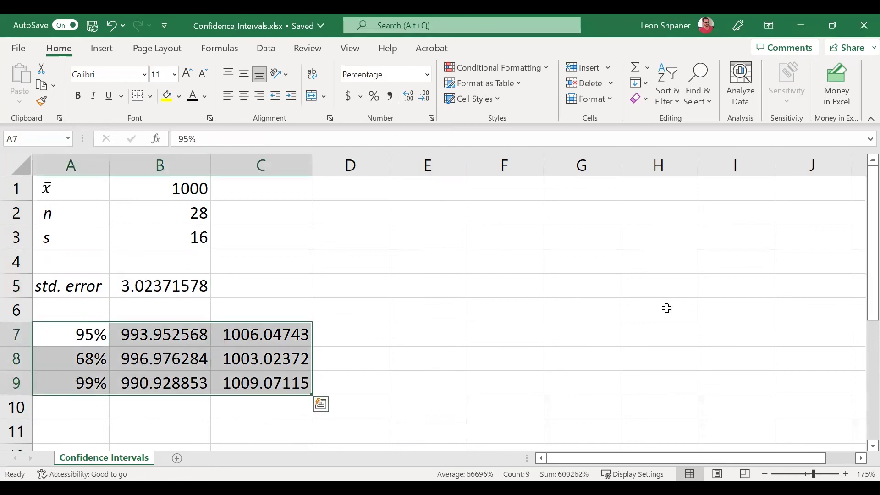
{"action": "left_click", "coordinate": [403, 393]}
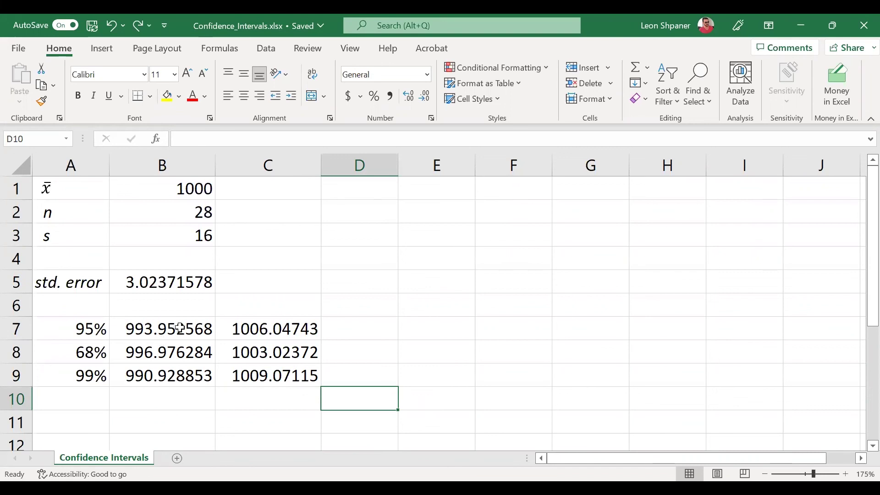
- Cut the six bounds in B7:C9 to one decimal place with Decrease Decimal
{"action": "left_click_drag", "start_coordinate": [179, 328], "coordinate": [262, 376]}
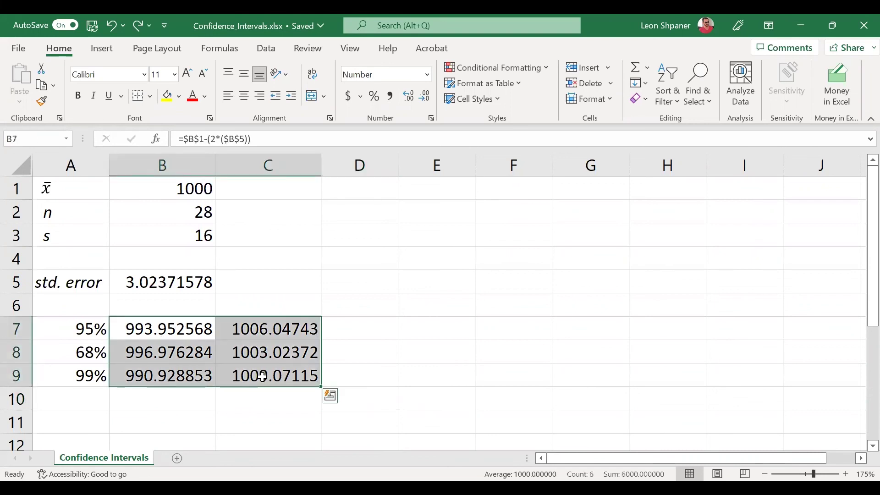
{"action": "left_click", "coordinate": [425, 99]}
{"action": "left_click", "coordinate": [426, 99]}
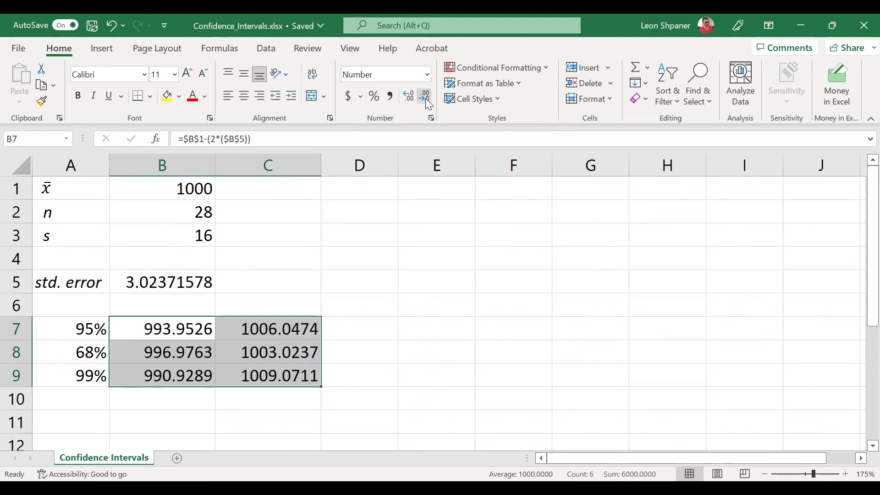
{"action": "left_click", "coordinate": [426, 98]}
{"action": "left_click", "coordinate": [427, 98]}
{"action": "left_click", "coordinate": [426, 98]}
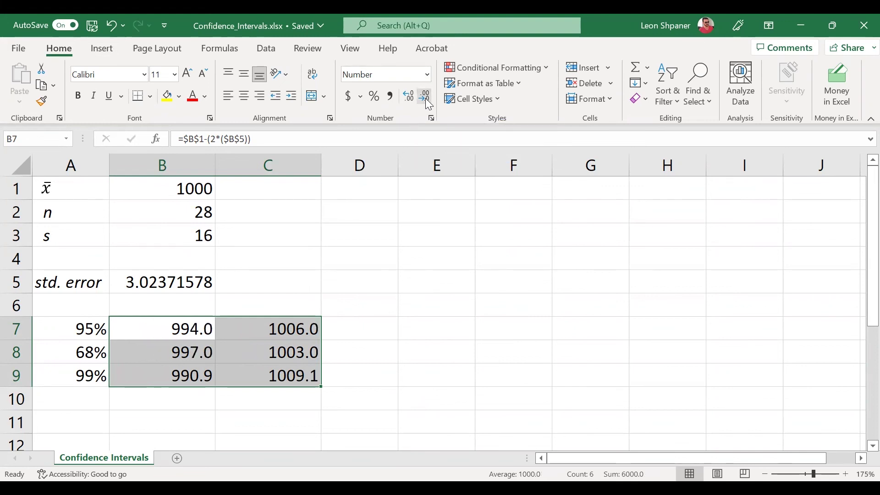